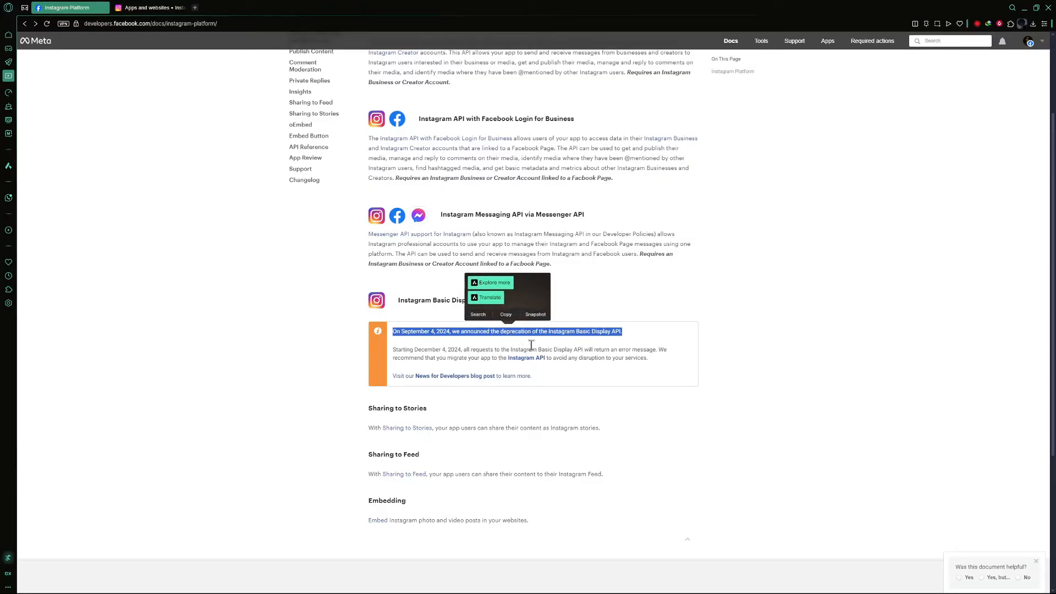
# Step: Read the Instagram Platform documentation on the available Instagram APIs and the Basic Display API deprecation notice
pyautogui.click(436, 321)
pyautogui.moveTo(490, 300); pyautogui.dragTo(397, 302)
pyautogui.moveTo(393, 351); pyautogui.dragTo(677, 353)
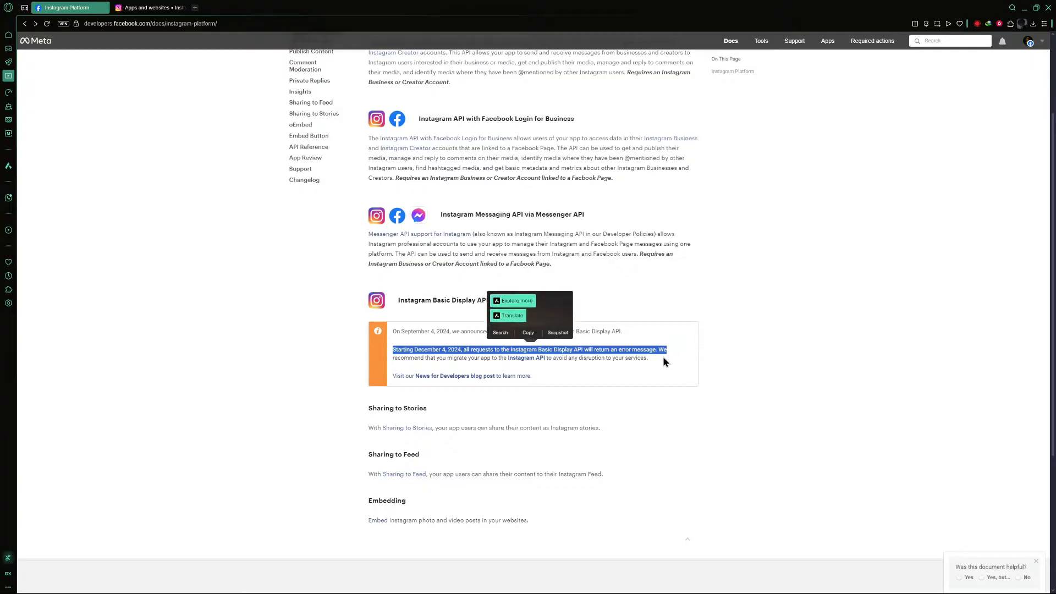
pyautogui.click(783, 453)
pyautogui.scroll(2, 808, 442)
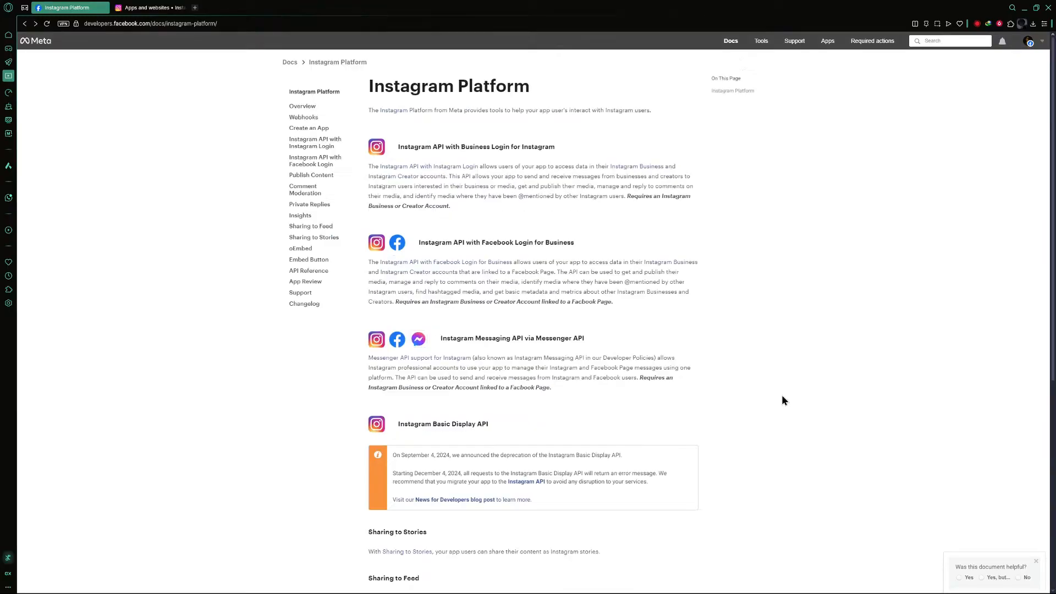
pyautogui.moveTo(566, 147); pyautogui.dragTo(394, 147)
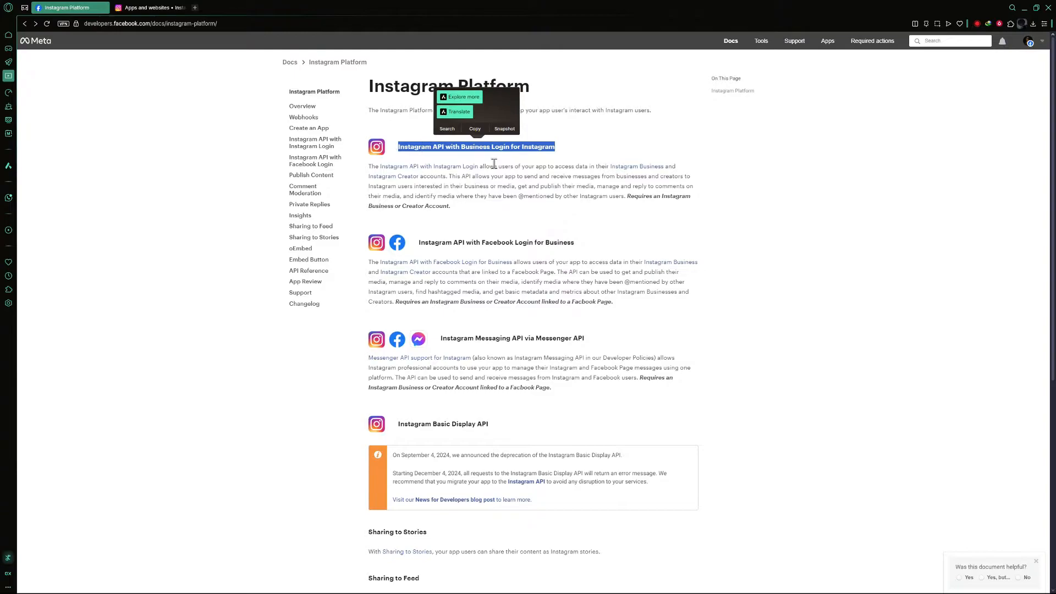
pyautogui.click(776, 206)
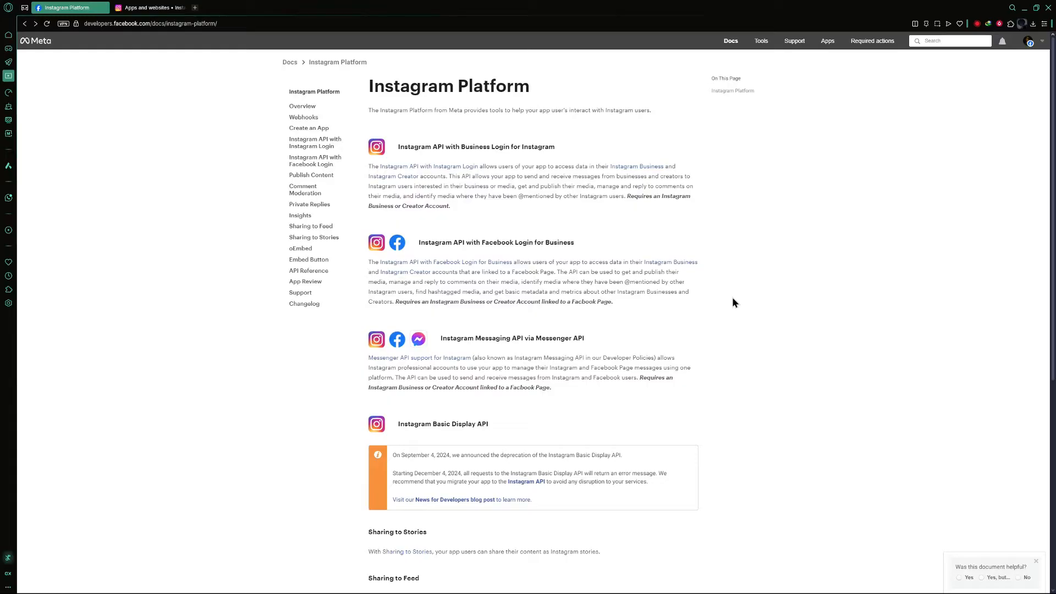
# Step: In a new tab, search the web for meta developer and open the Meta for Developers site
pyautogui.hotkey('ctrl', 't')
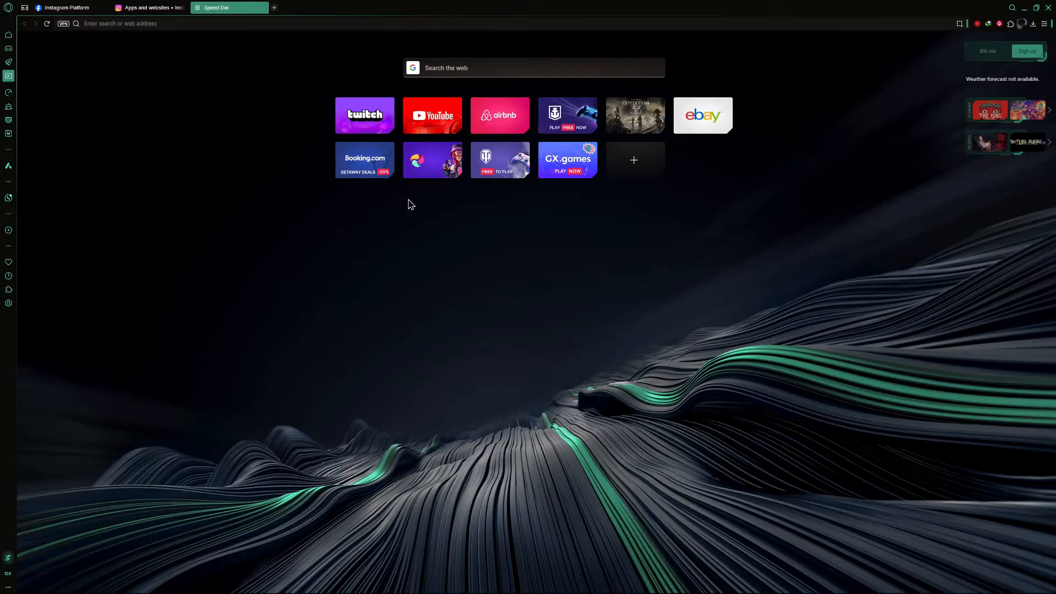
pyautogui.write('meta developer')
pyautogui.press('Return')
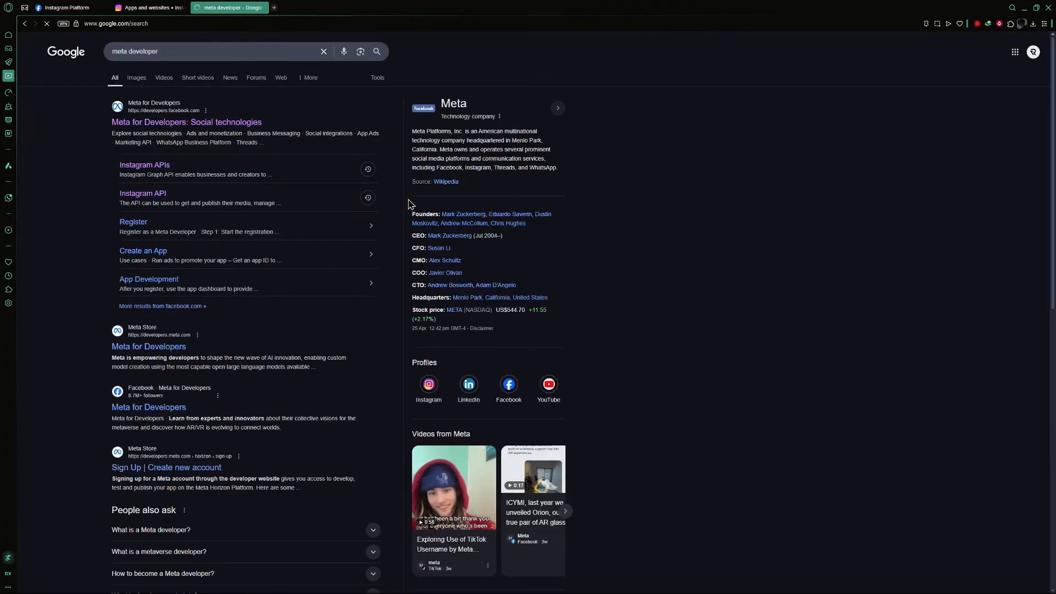
pyautogui.click(221, 123)
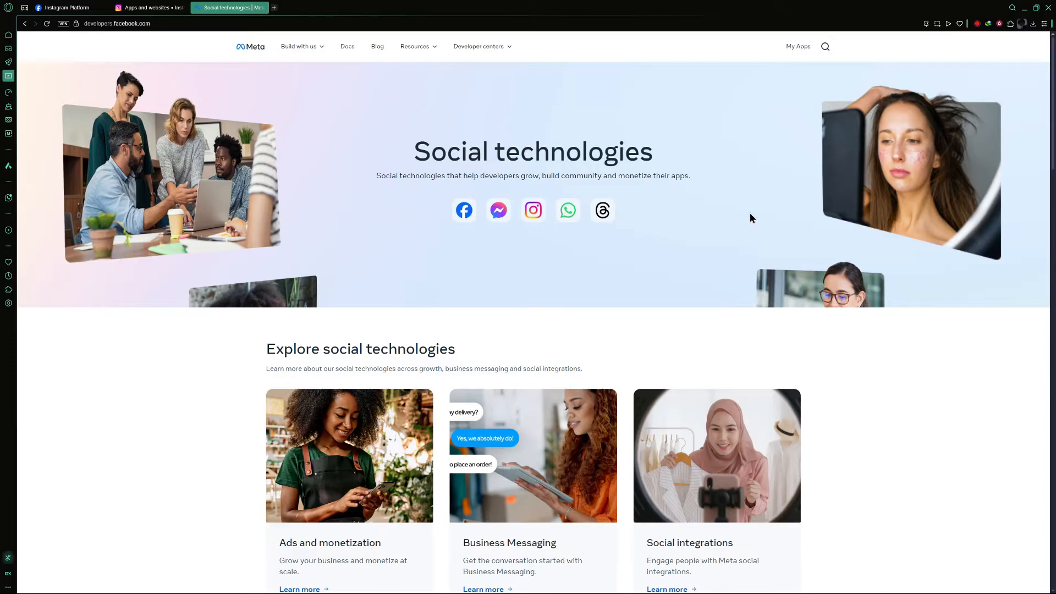
# Step: Open My Apps and start creating a new app
pyautogui.click(795, 53)
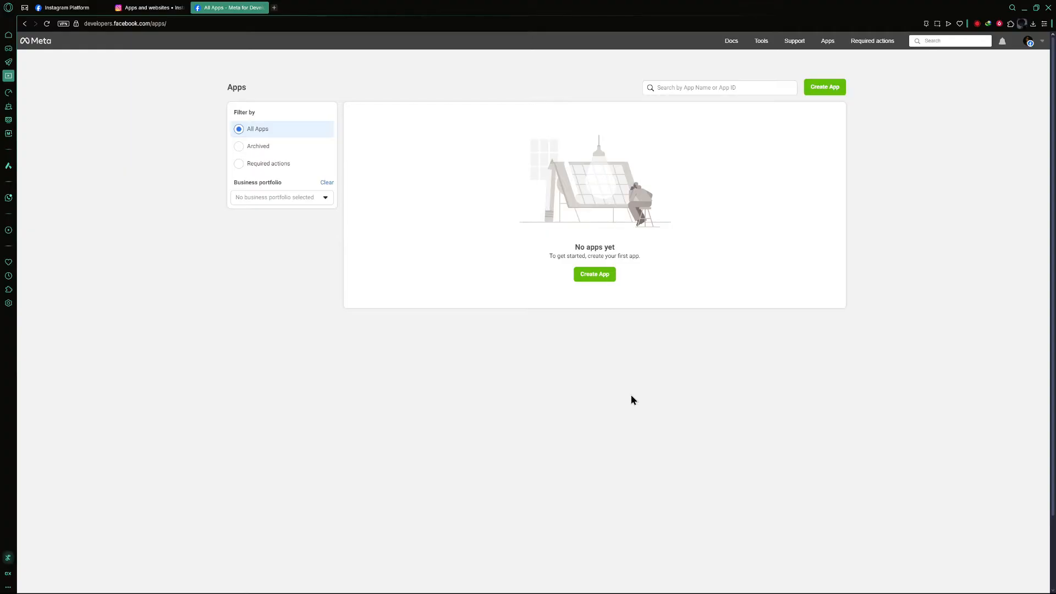
pyautogui.click(598, 279)
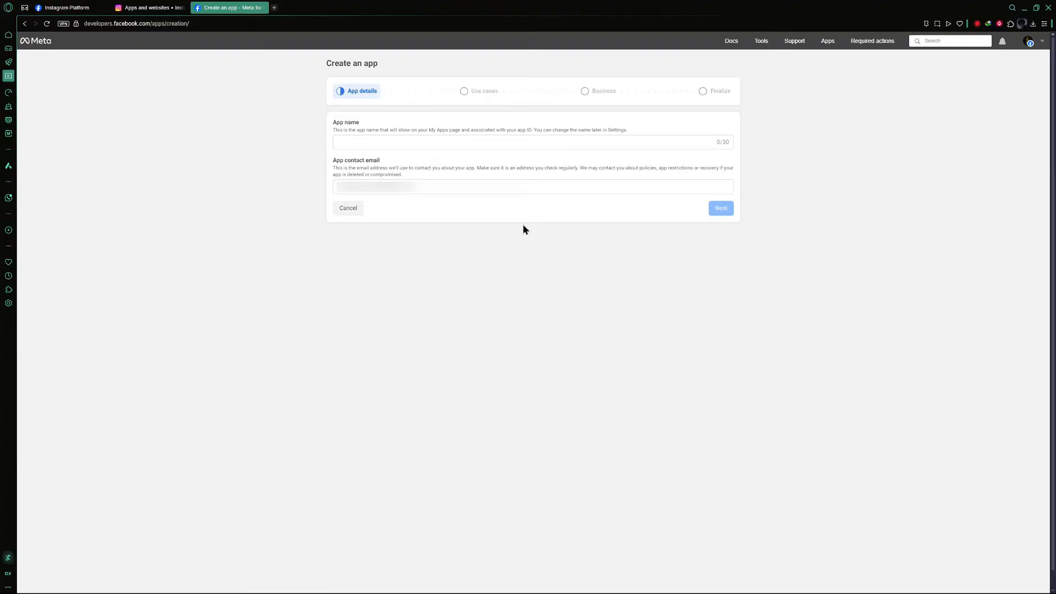
# Step: Name the app API APP and continue past the app details
pyautogui.moveTo(360, 124); pyautogui.dragTo(332, 122)
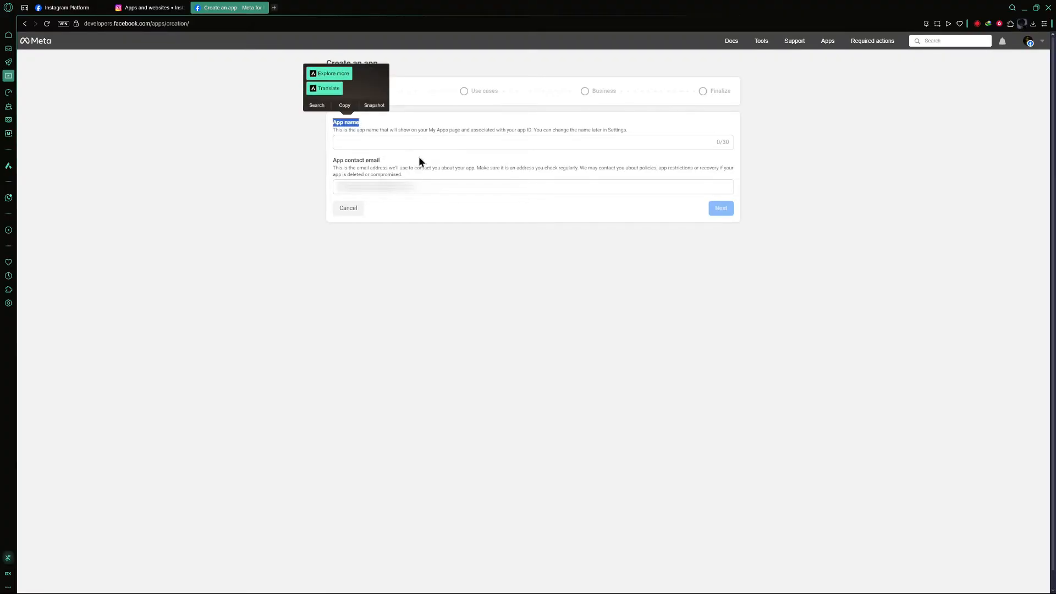
pyautogui.click(309, 156)
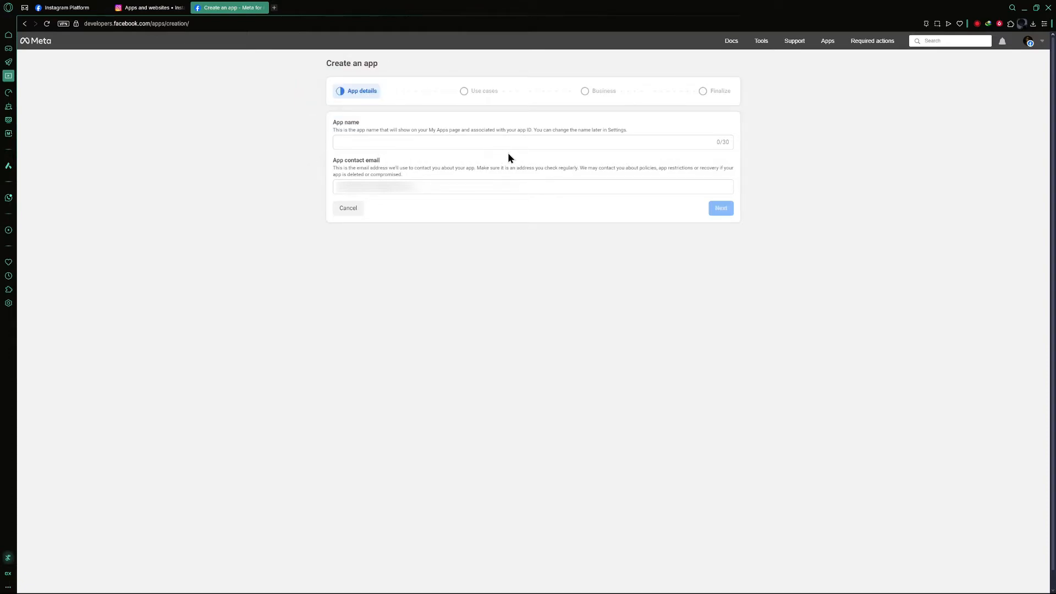
pyautogui.click(392, 142)
pyautogui.write('API APP')
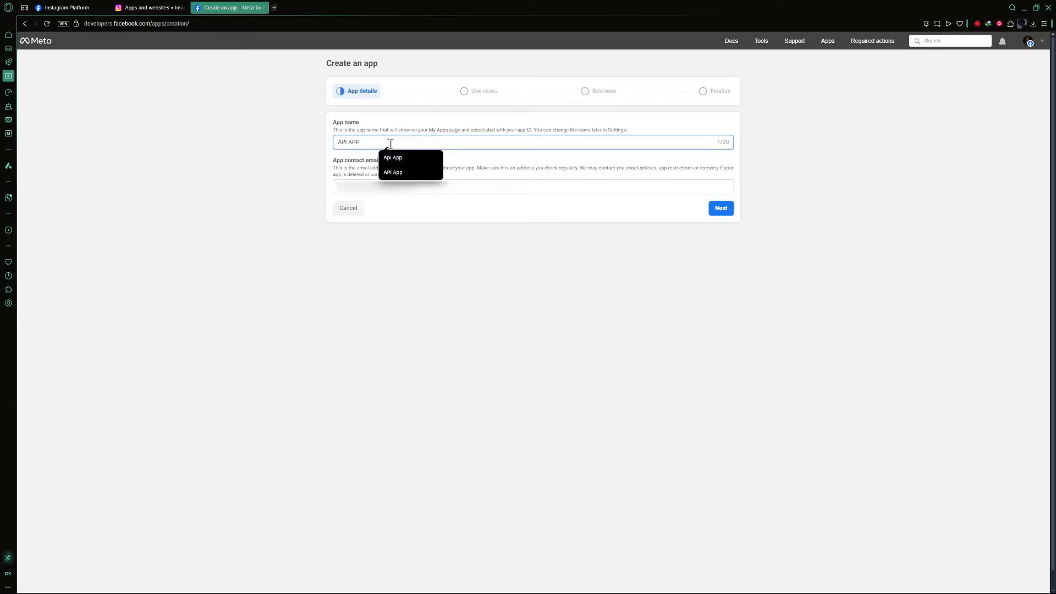
pyautogui.click(302, 160)
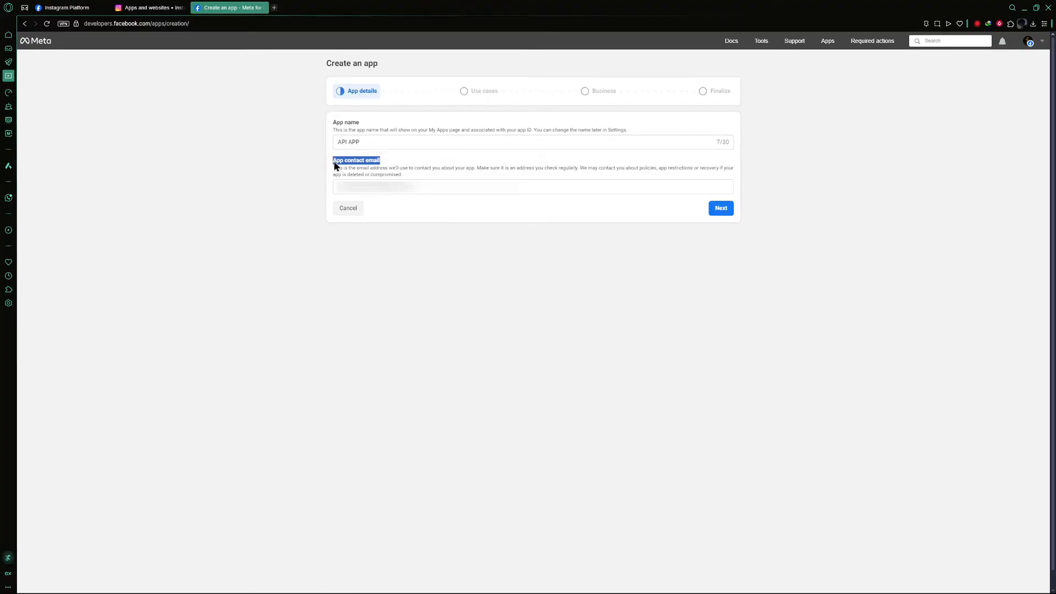
pyautogui.click(517, 256)
pyautogui.click(722, 209)
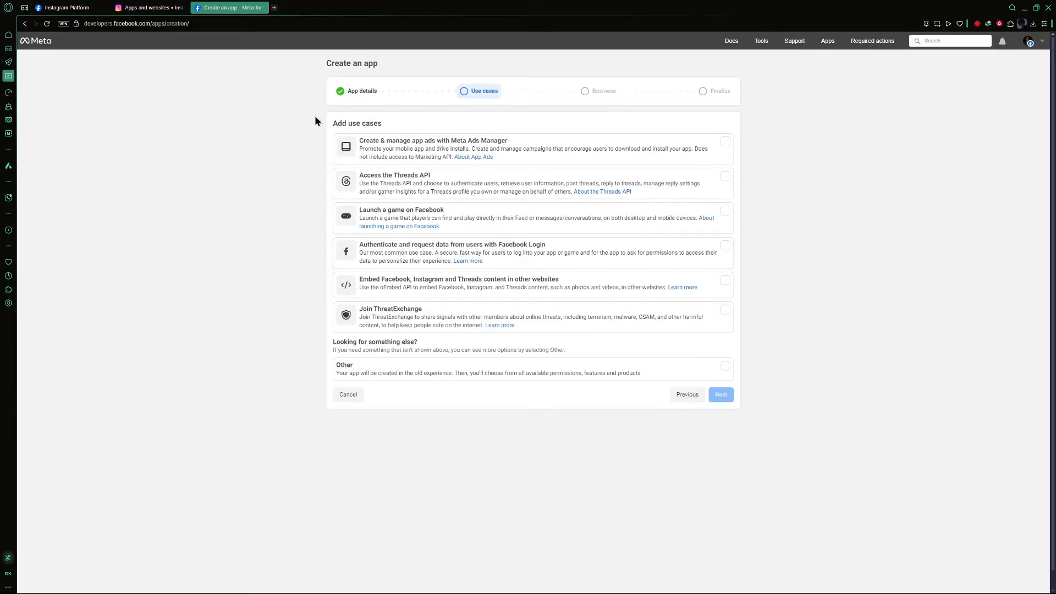
# Step: Choose the Other use case and continue
pyautogui.moveTo(395, 128); pyautogui.dragTo(331, 129)
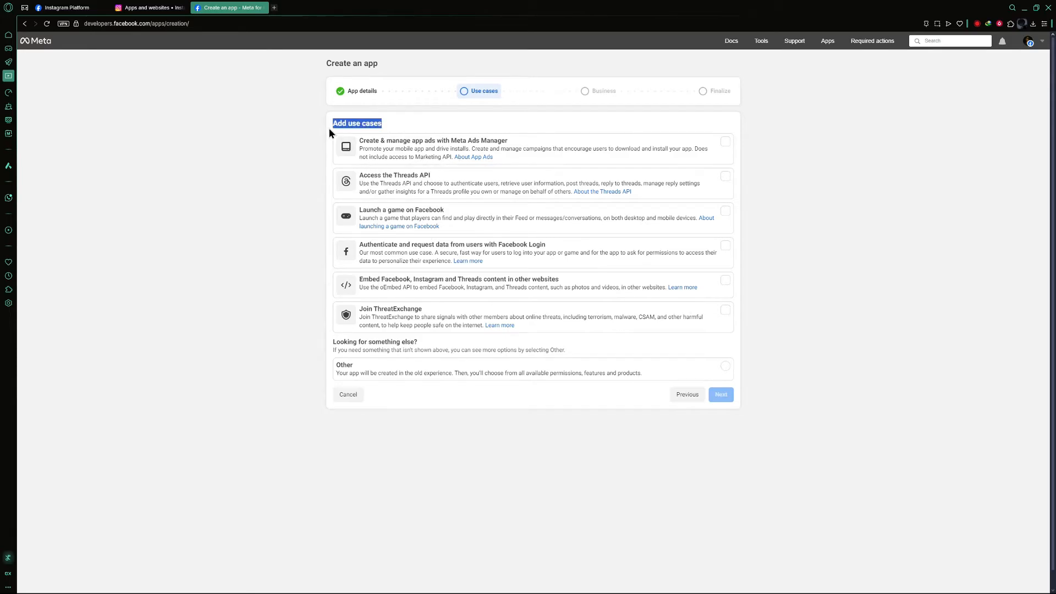
pyautogui.click(314, 161)
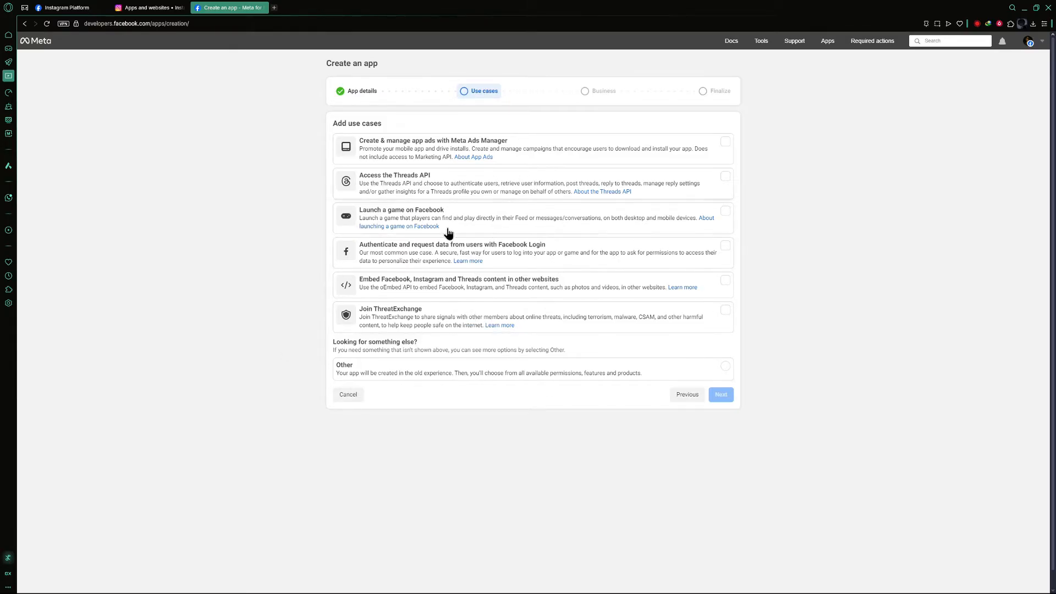
pyautogui.click(557, 371)
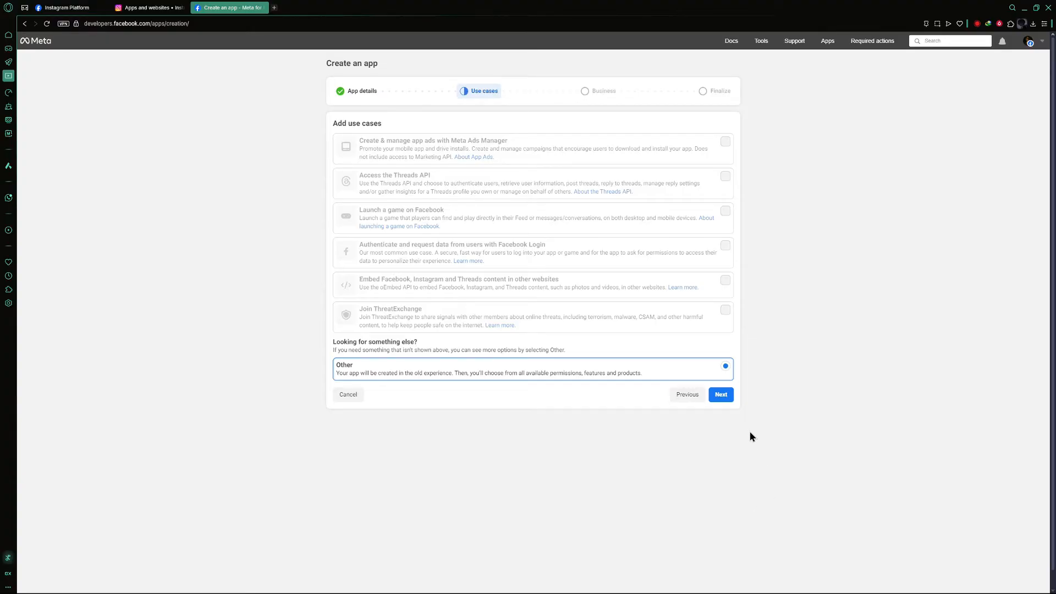
pyautogui.click(721, 395)
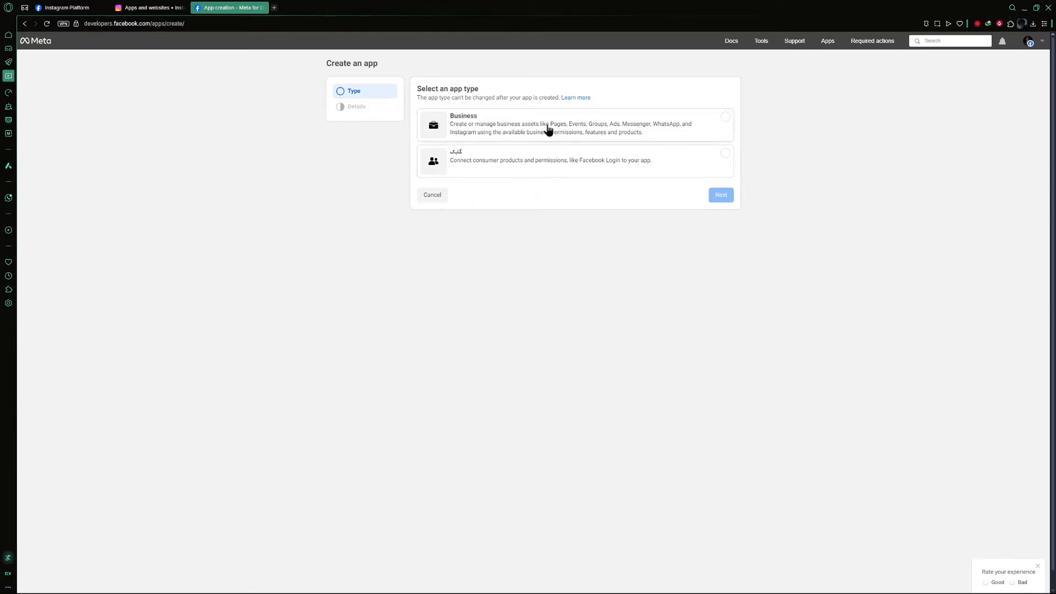
# Step: Select the Business app type and create the app
pyautogui.click(549, 125)
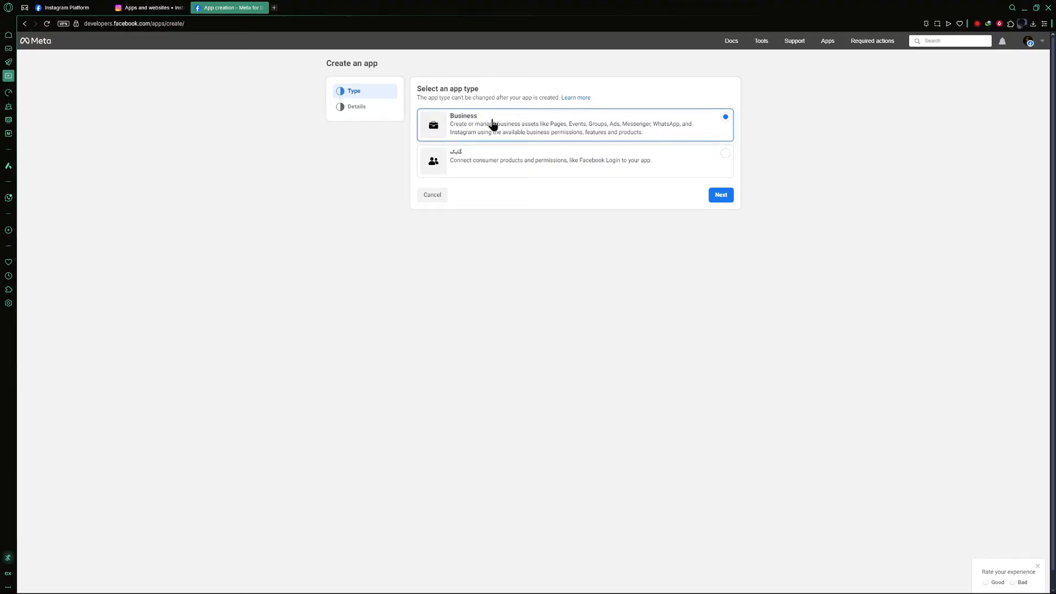
pyautogui.click(721, 194)
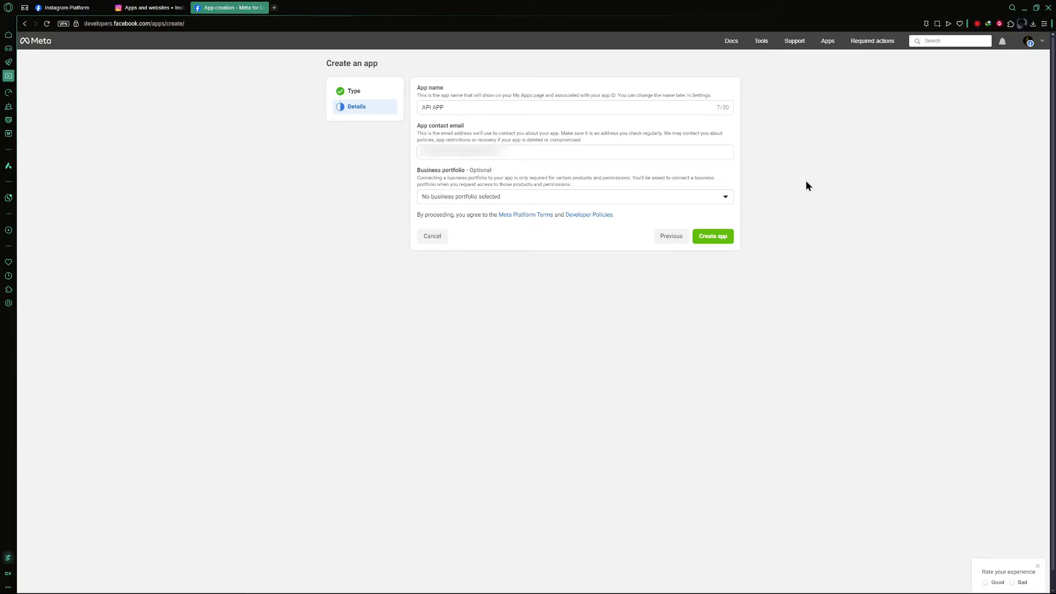
pyautogui.click(718, 237)
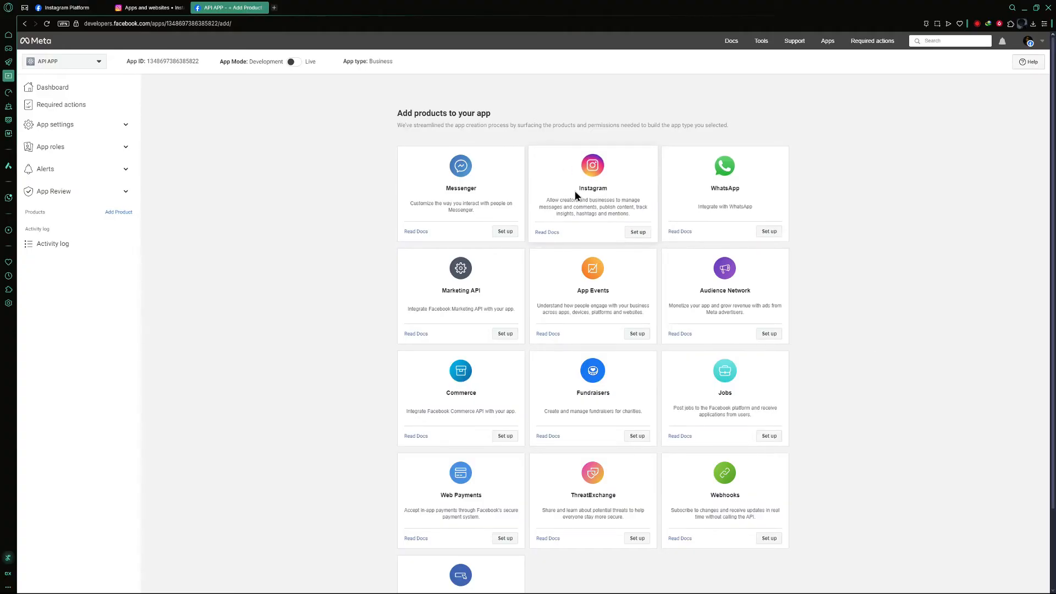
# Step: Set up the Instagram product for the app
pyautogui.moveTo(579, 189); pyautogui.dragTo(609, 189)
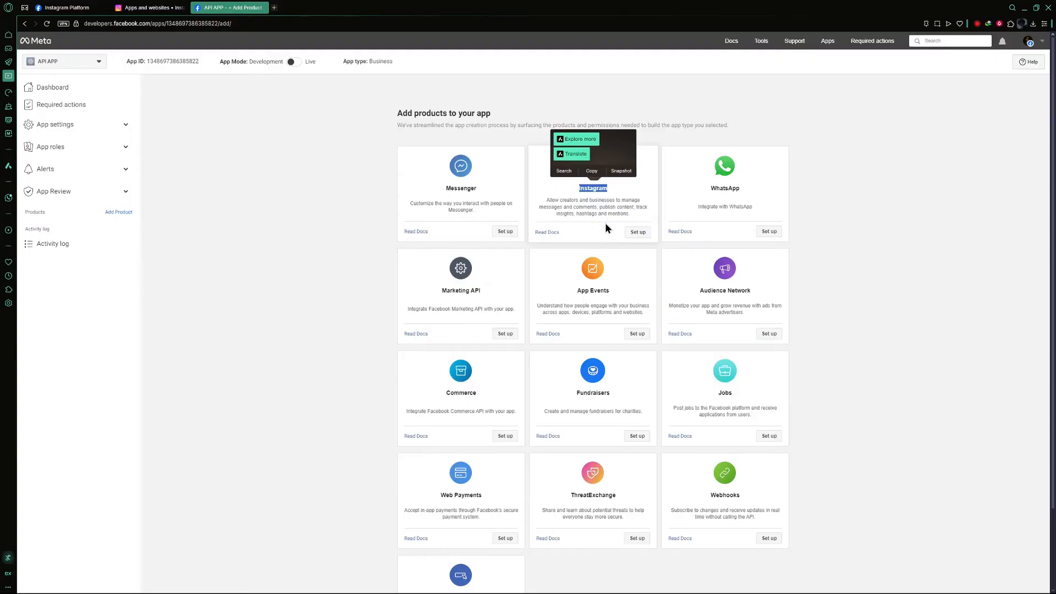
pyautogui.click(636, 237)
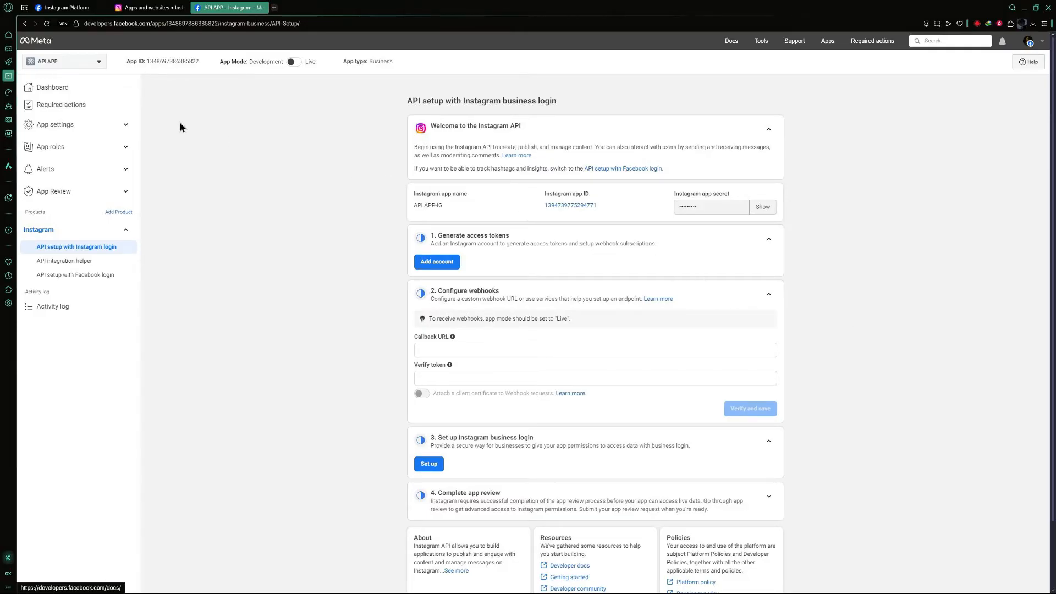
# Step: Open App roles in a new tab and add an Instagram Tester by entering the tester's Instagram username
pyautogui.click(126, 148)
pyautogui.middleClick(67, 164)
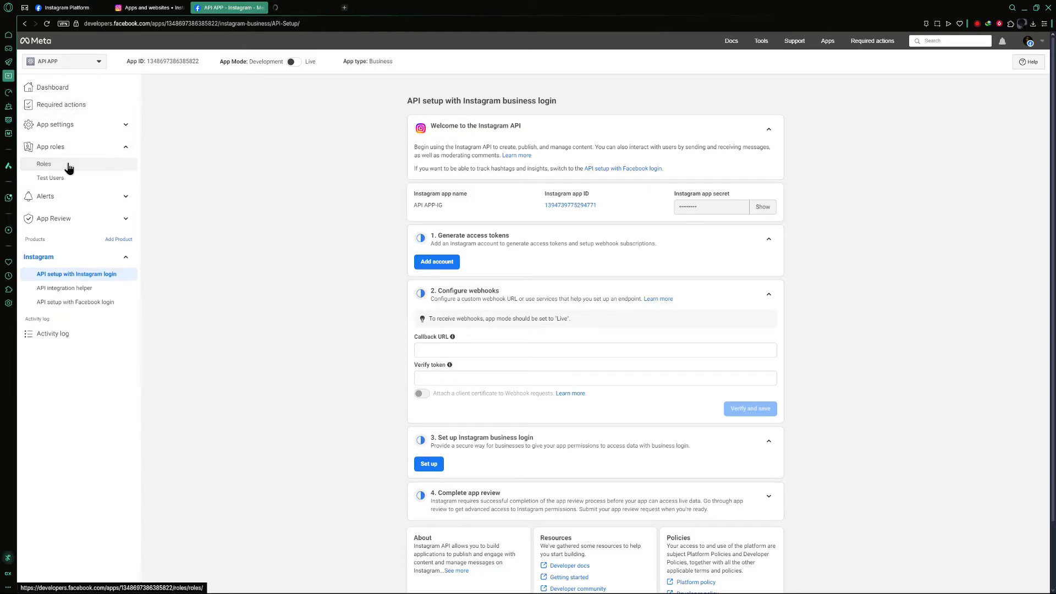
pyautogui.click(316, 8)
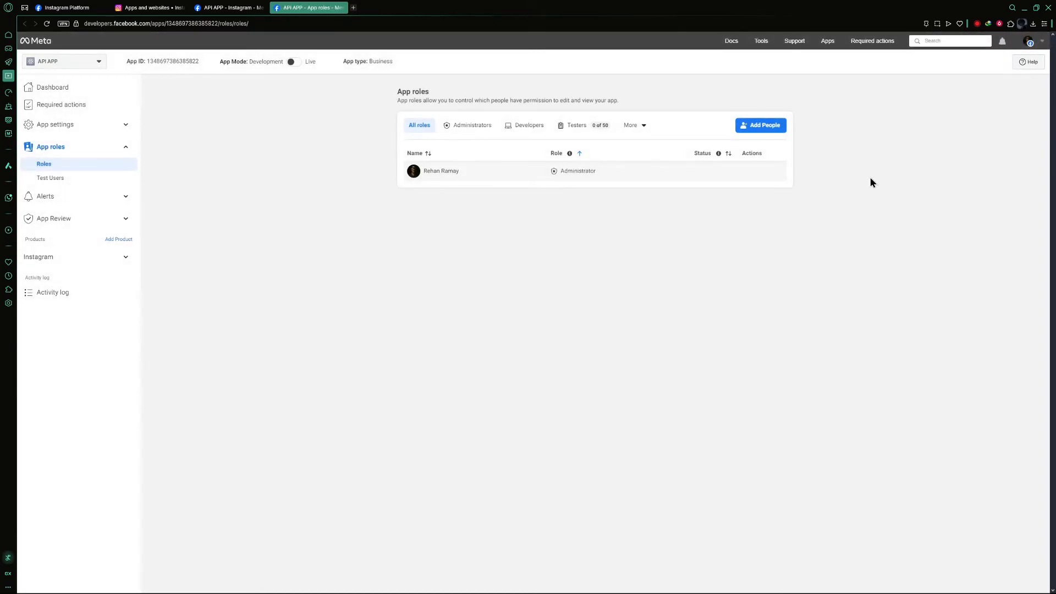
pyautogui.click(759, 125)
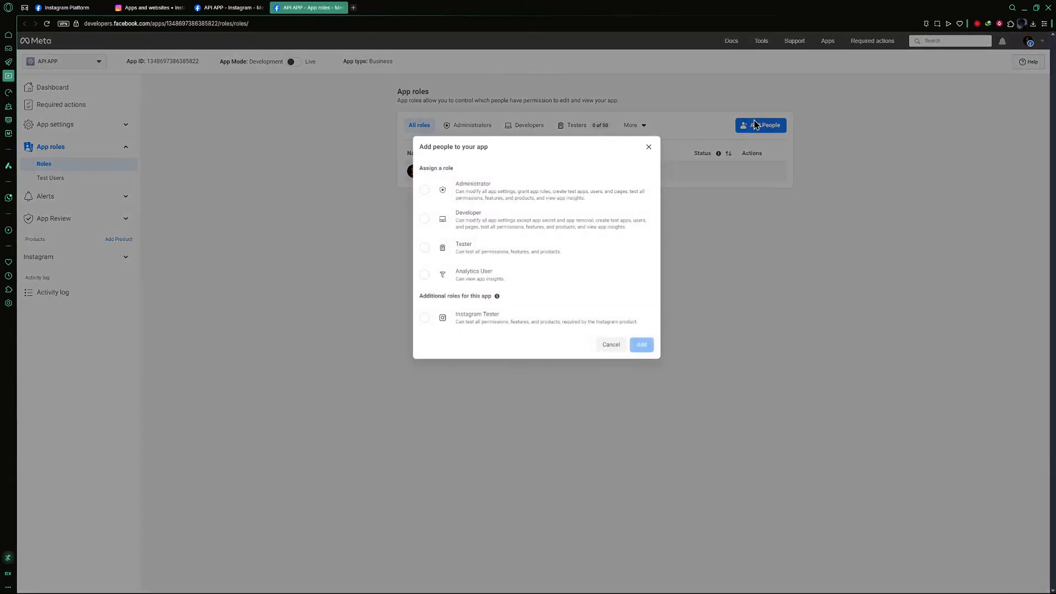
pyautogui.click(489, 319)
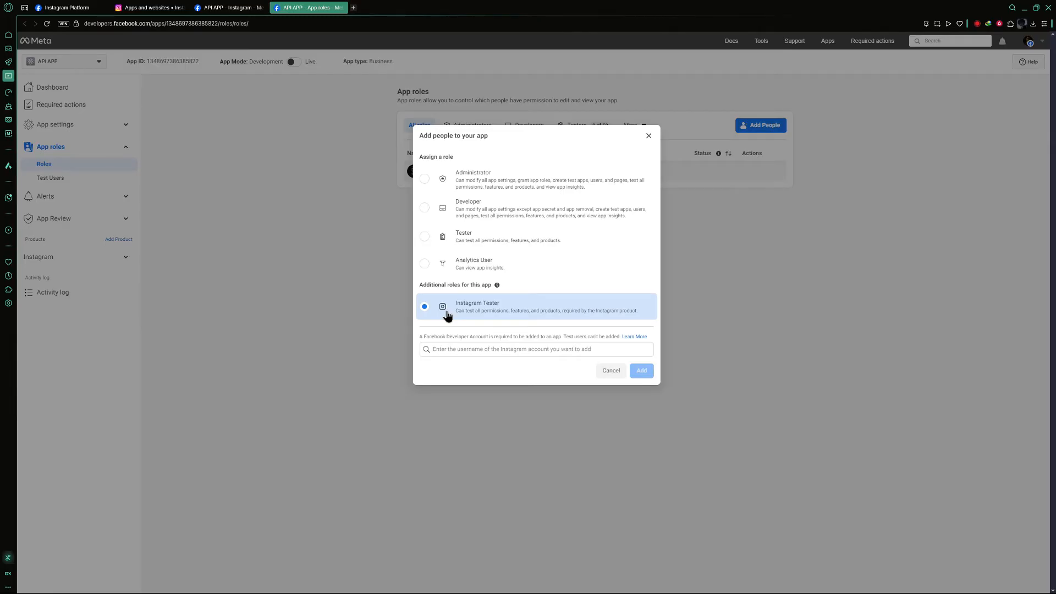
pyautogui.click(485, 349)
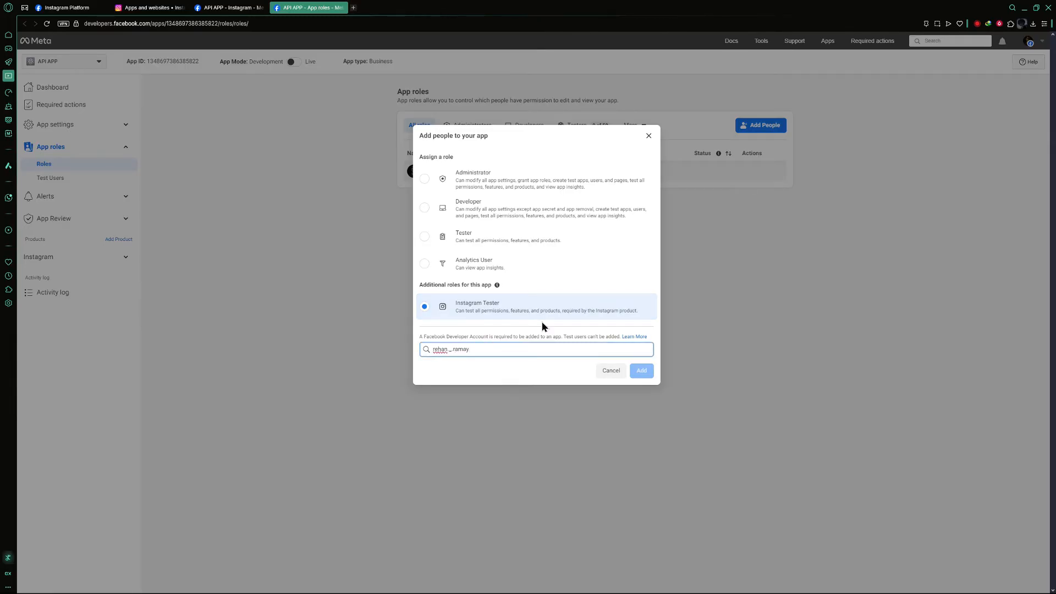
pyautogui.click(502, 372)
pyautogui.click(641, 372)
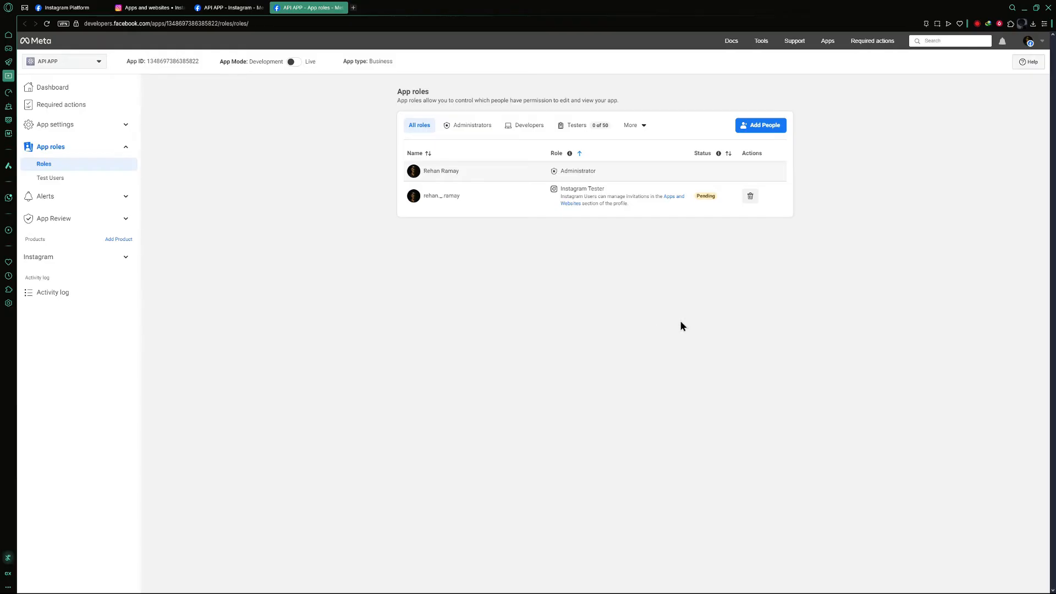
# Step: Switch to the Instagram settings tab and open Tester Invites under Apps and websites
pyautogui.hotkey('ctrl', 'Tab')
pyautogui.moveTo(236, 23); pyautogui.dragTo(64, 30)
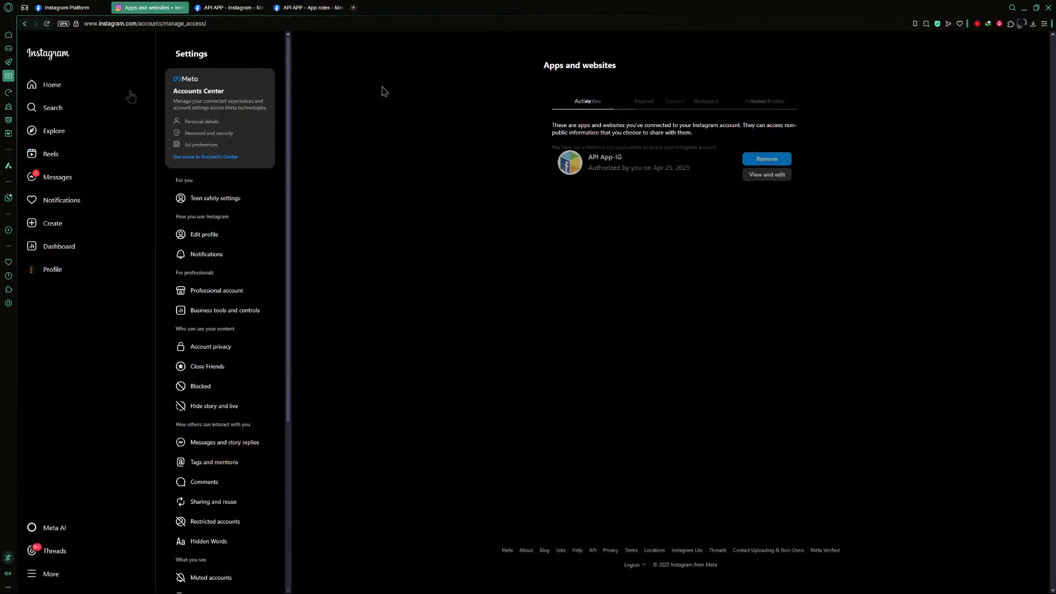
pyautogui.click(773, 107)
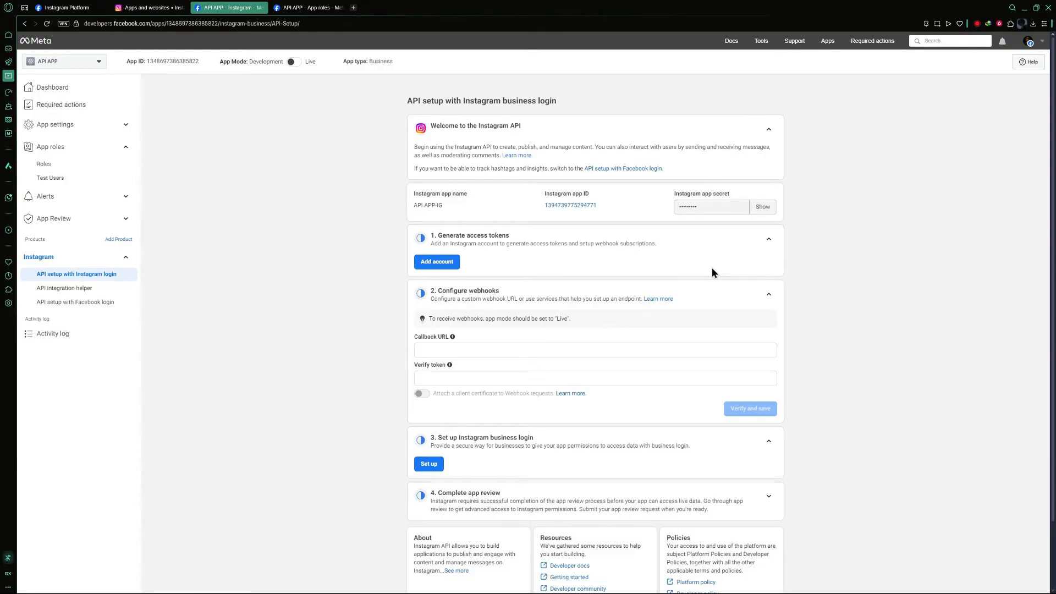
# Step: Add an Instagram account for access tokens and log in to Instagram with the tester's saved username and password
pyautogui.click(432, 263)
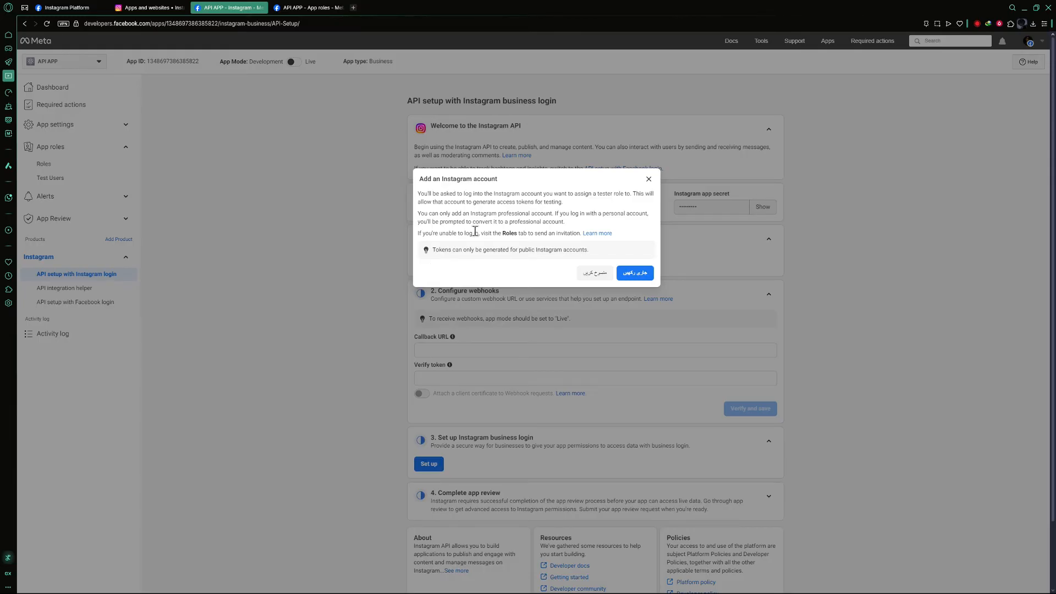
pyautogui.click(633, 271)
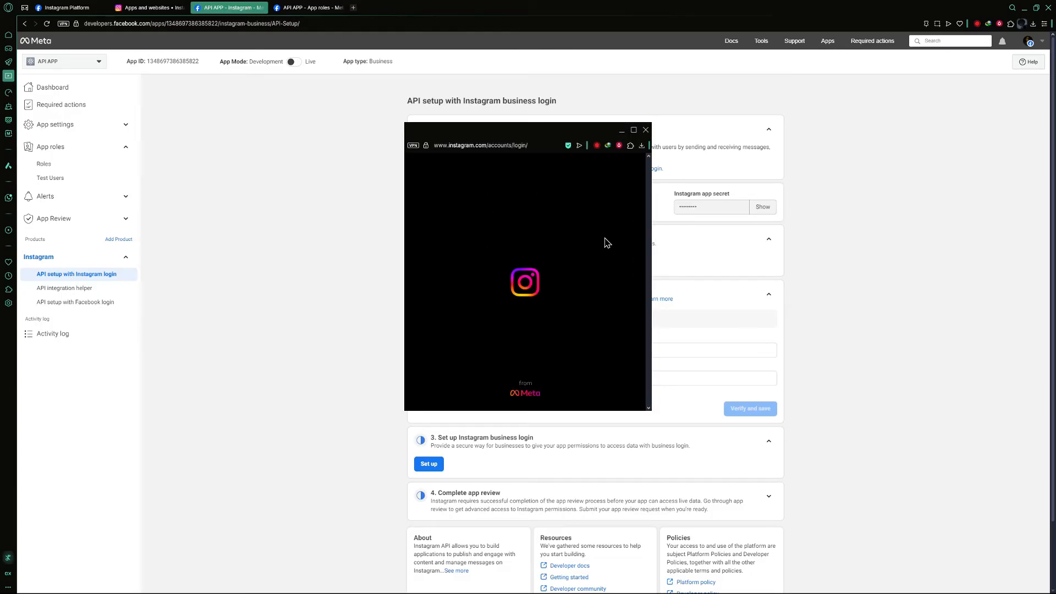
pyautogui.click(571, 241)
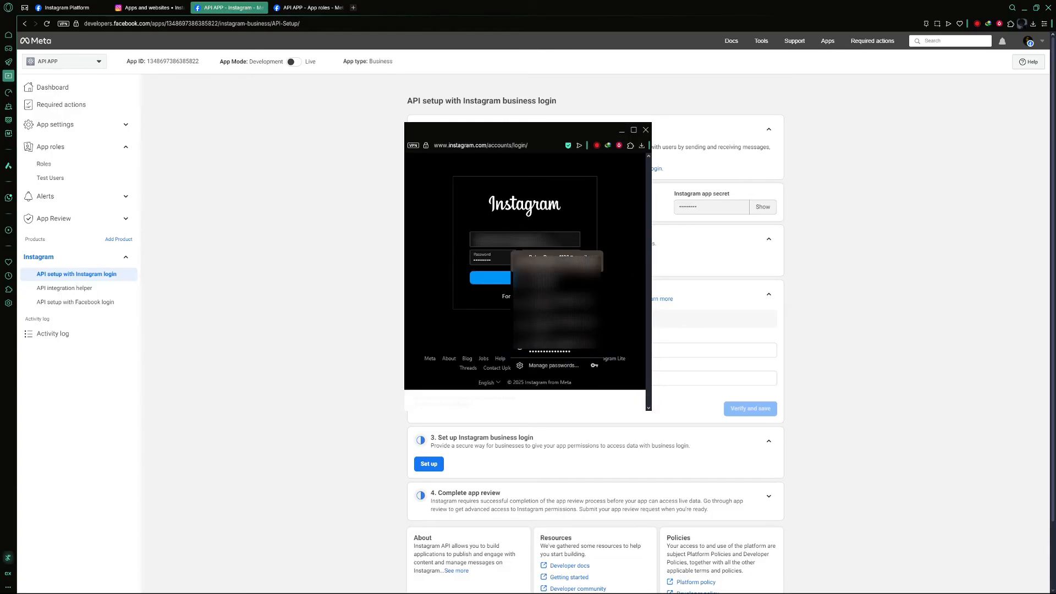
pyautogui.click(586, 265)
pyautogui.click(569, 279)
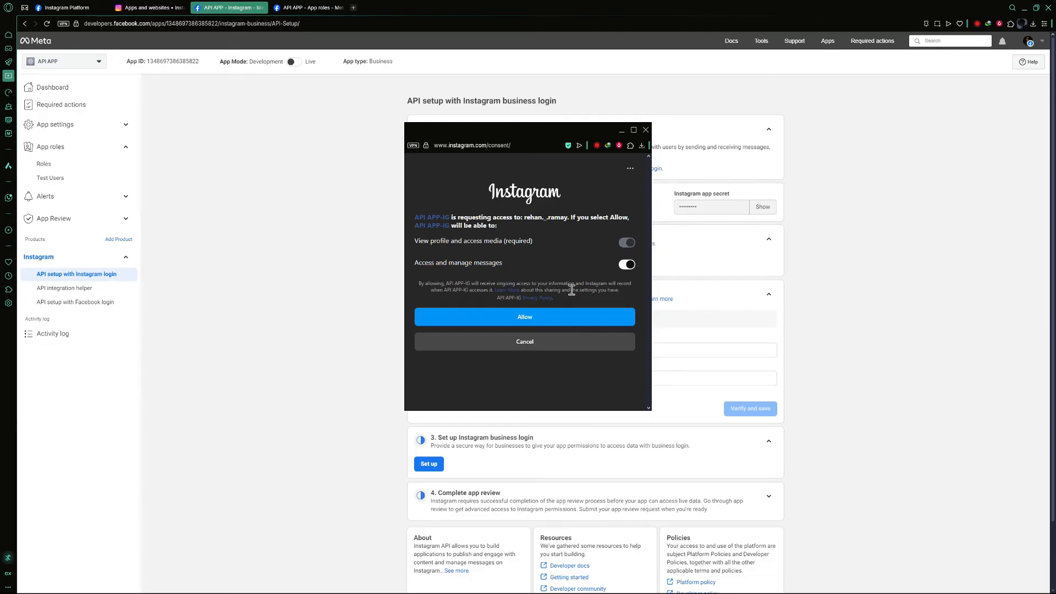
# Step: Review the requested Instagram permissions and allow the app access to the account
pyautogui.click(527, 323)
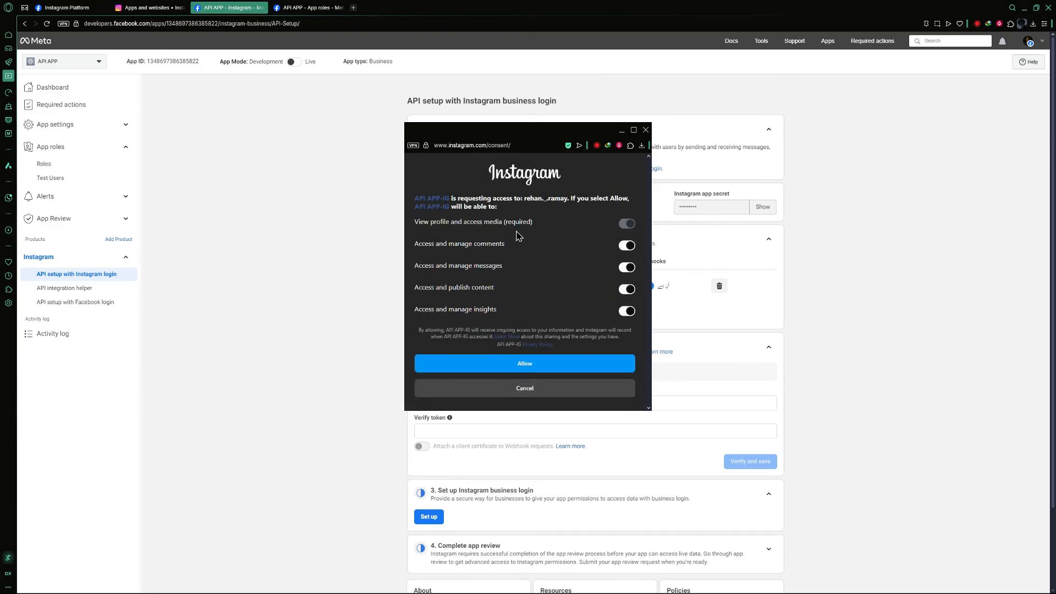
pyautogui.moveTo(440, 222); pyautogui.dragTo(532, 222)
pyautogui.click(470, 243)
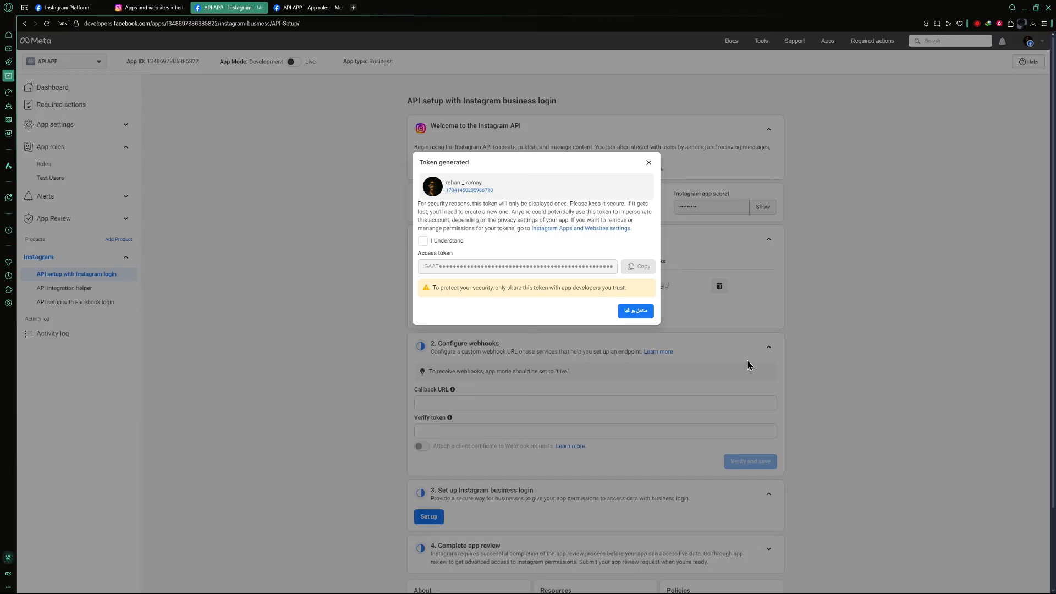
# Step: Close the generated access token dialog, returning to the connected account under Generate access tokens
pyautogui.doubleClick(586, 288)
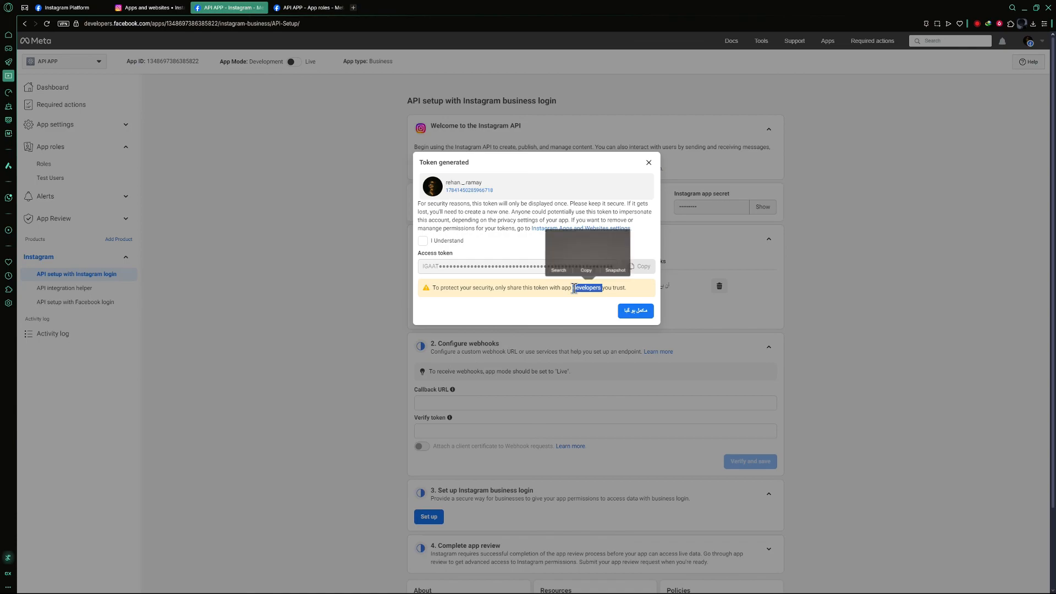
pyautogui.click(548, 315)
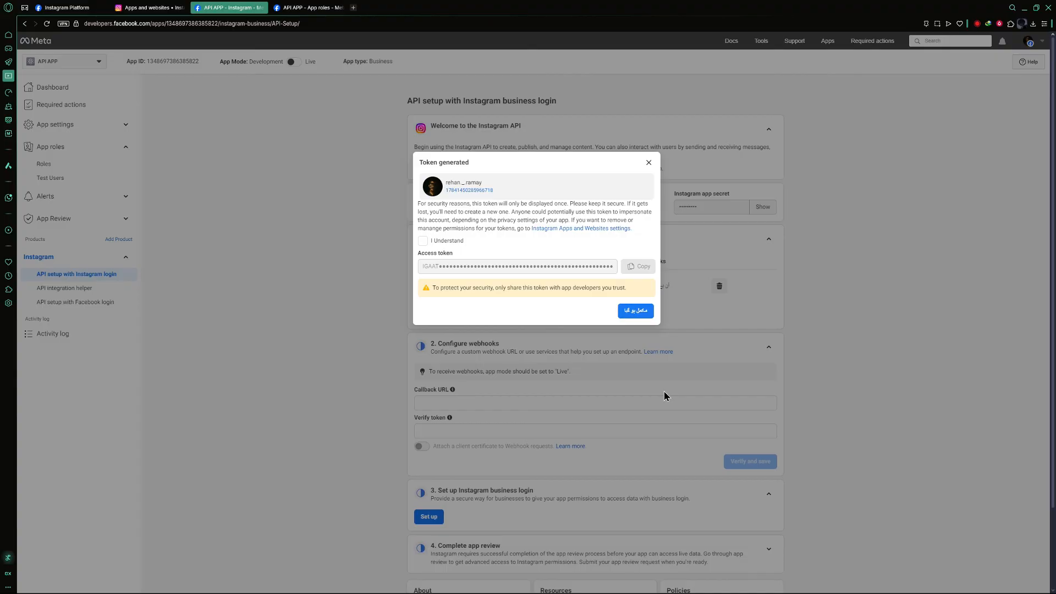
pyautogui.click(639, 310)
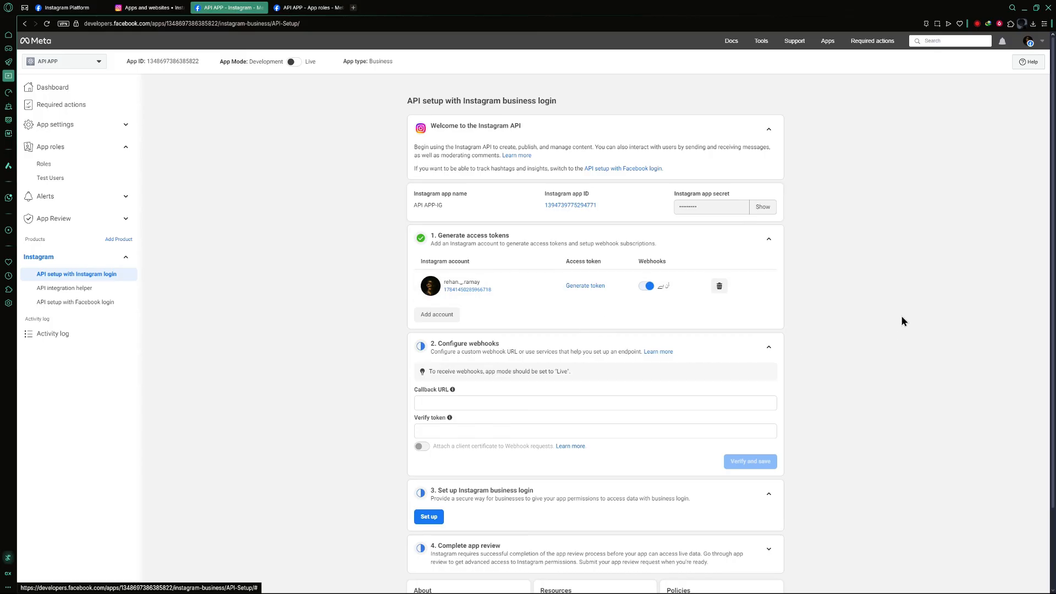
pyautogui.scroll(-2, 814, 392)
pyautogui.scroll(2, 814, 391)
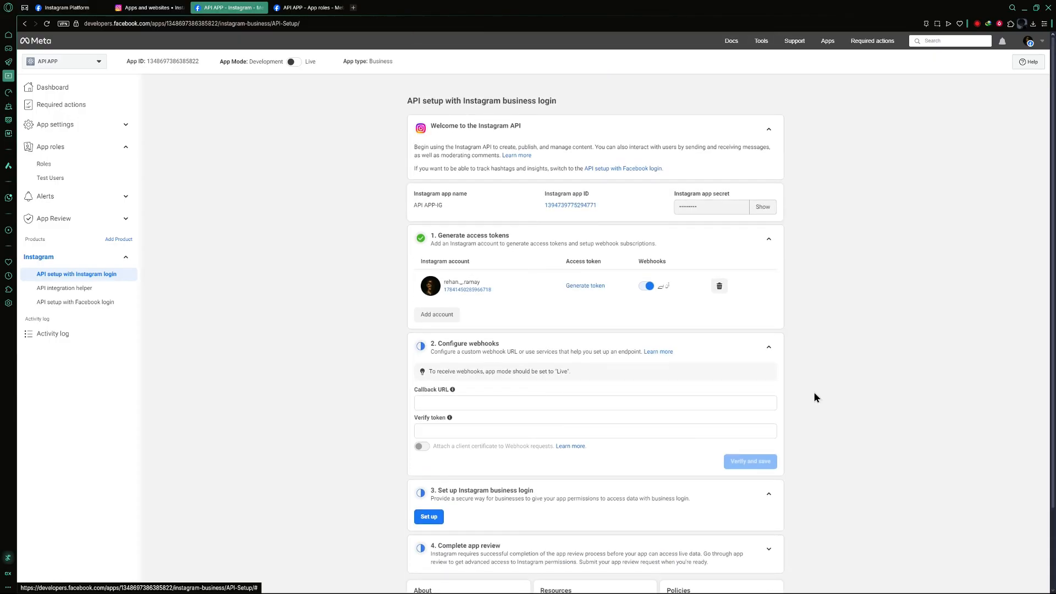